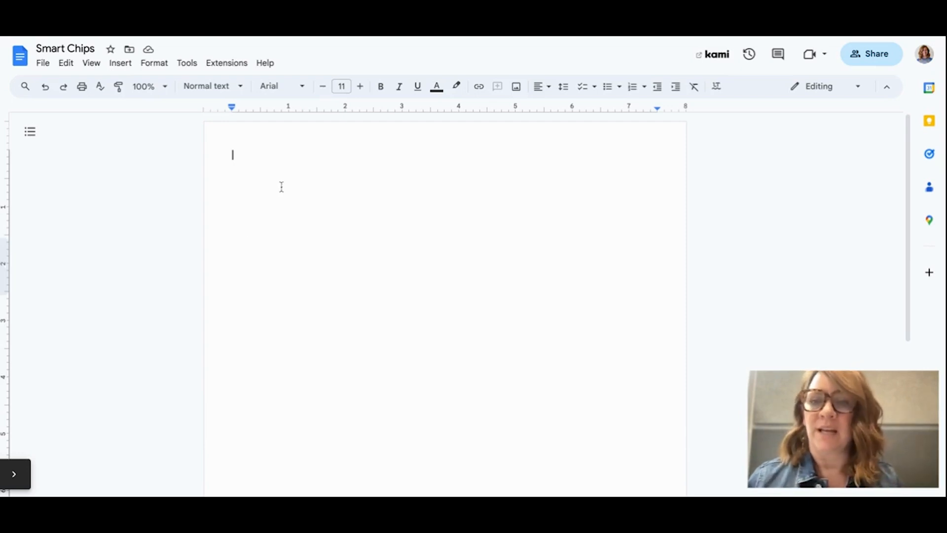
Insert a Meeting notes building block in the blank document for the calendar event "PLC - Social Studies Dept."
{"action": "left_click", "coordinate": [277, 160]}
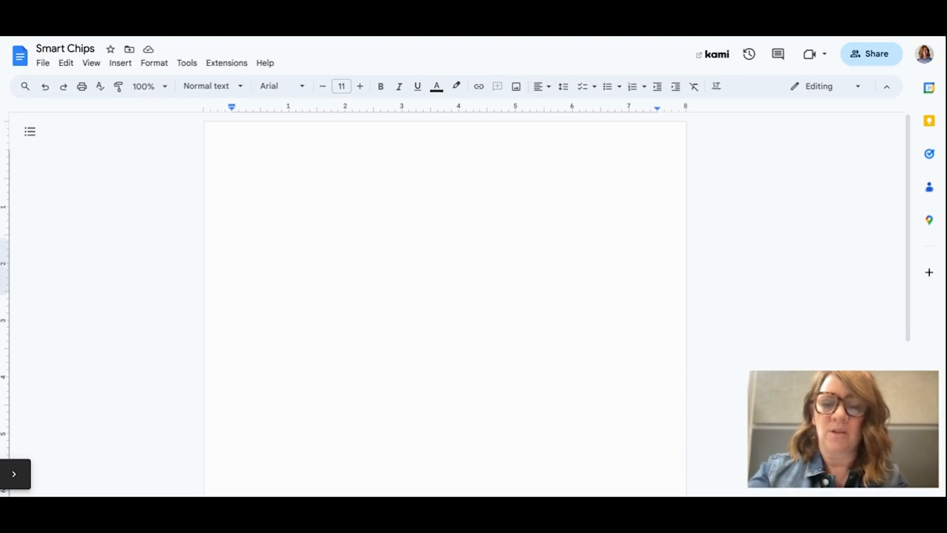
{"action": "type", "text": "@m"}
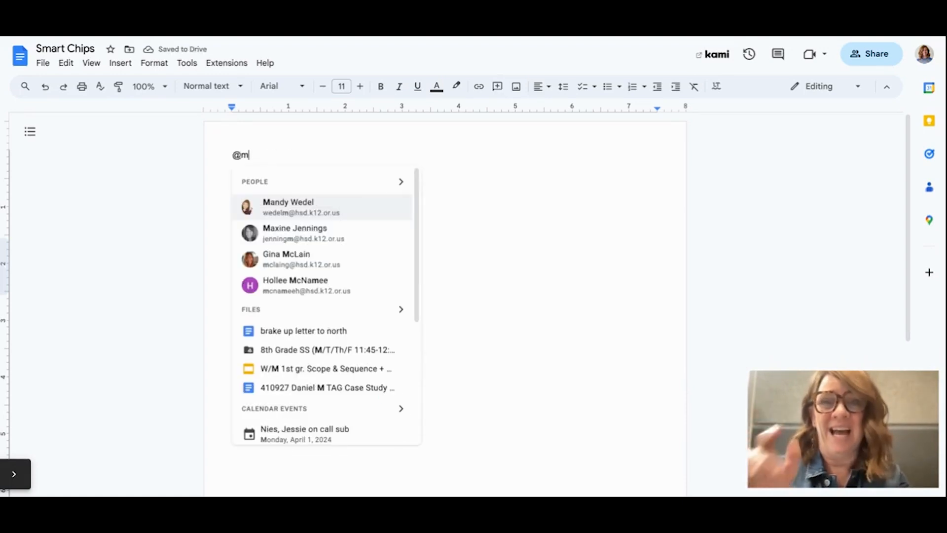
{"action": "type", "text": "eee"}
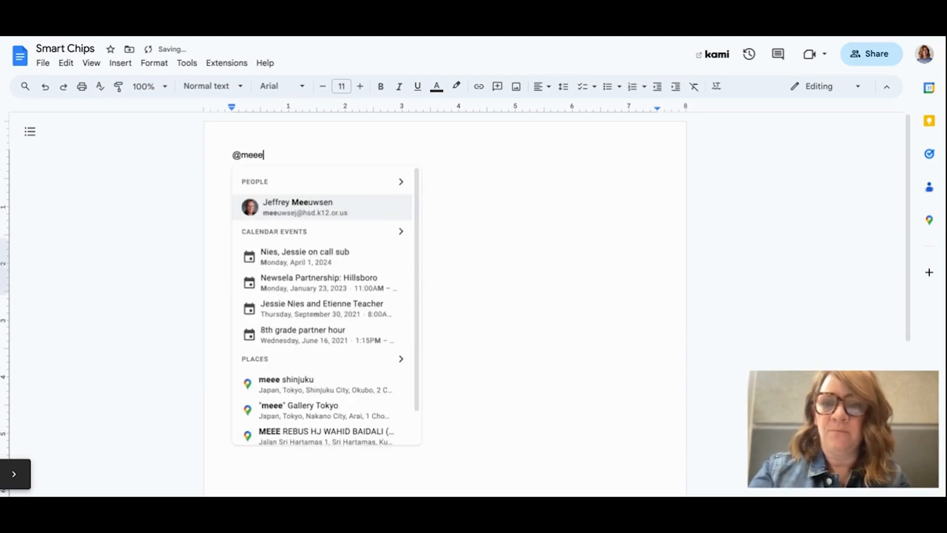
{"action": "key", "text": "BackSpace"}
{"action": "type", "text": "ting"}
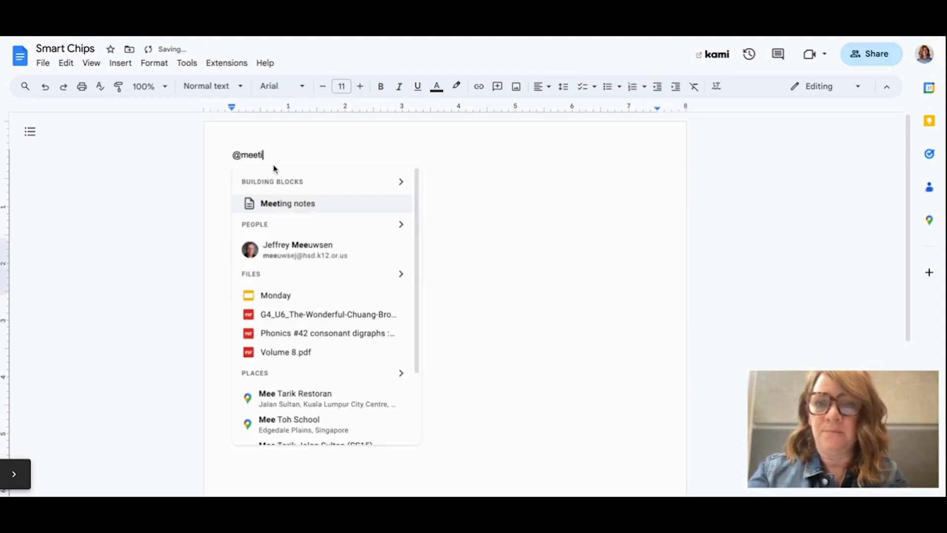
{"action": "left_click", "coordinate": [278, 207]}
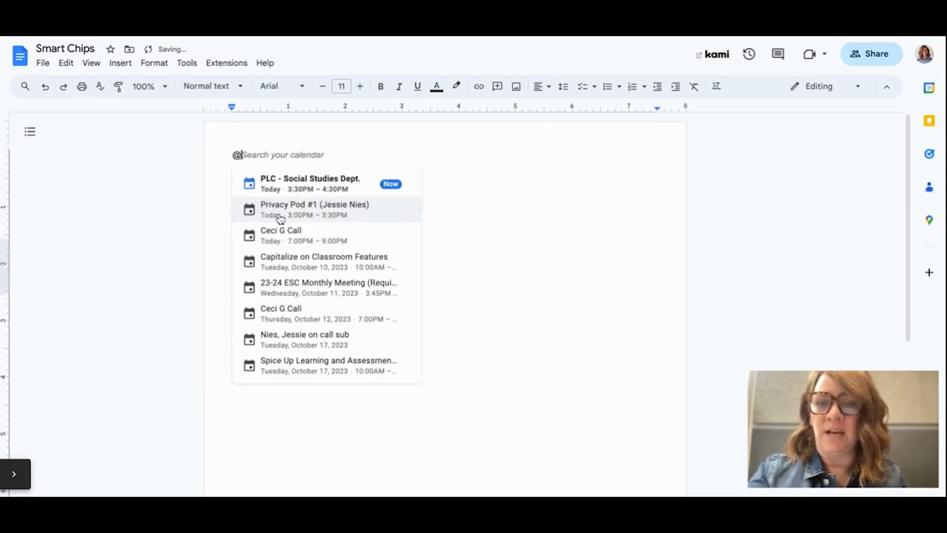
{"action": "left_click", "coordinate": [284, 188]}
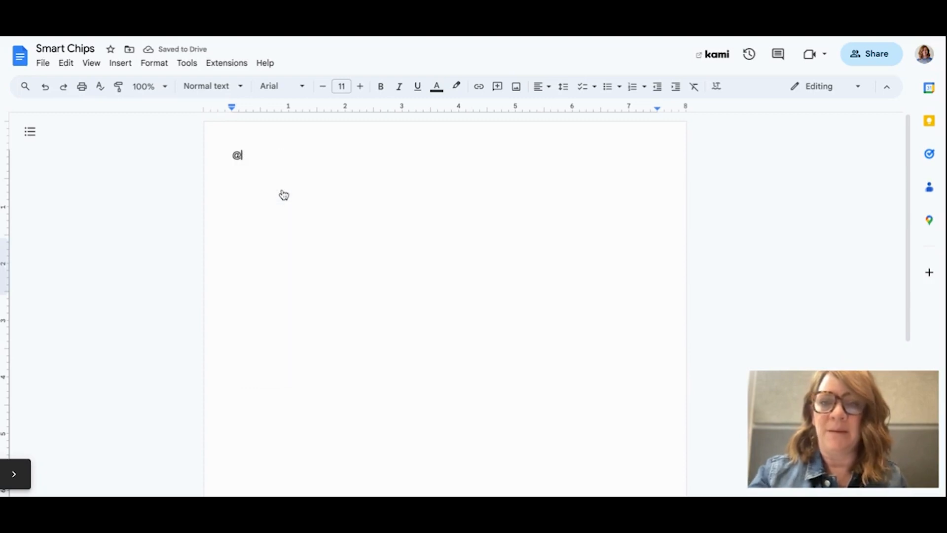
Preview the details of the date chip and the calendar event chip in the meeting notes heading
{"action": "left_click", "coordinate": [251, 178]}
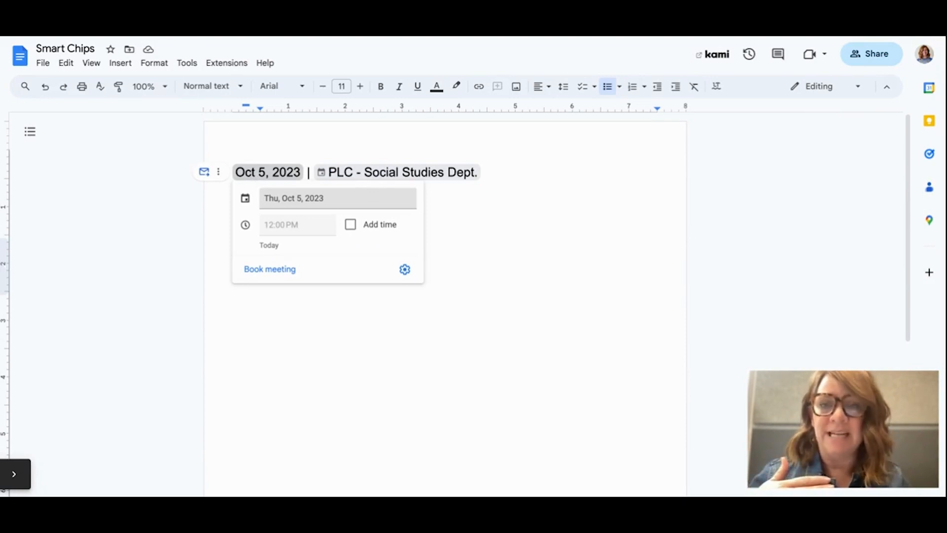
{"action": "mouse_move", "coordinate": [276, 178]}
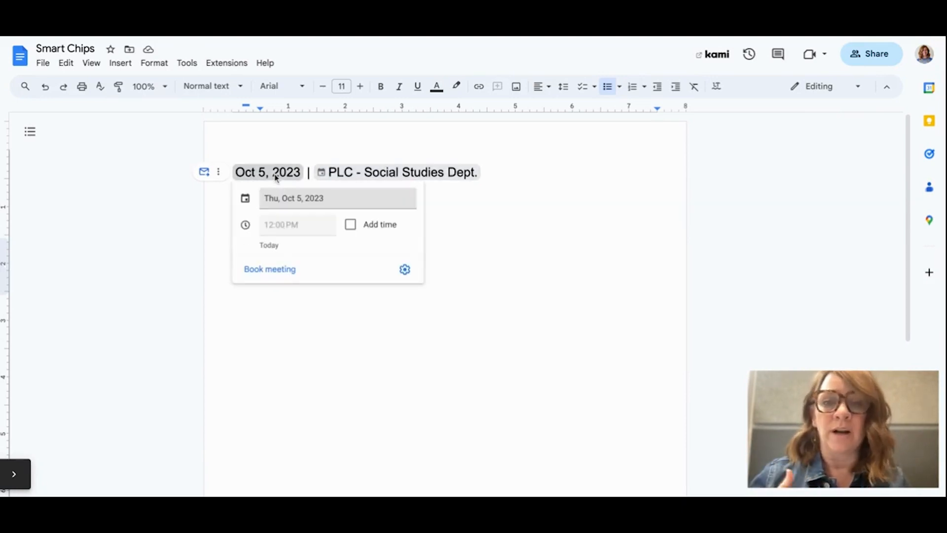
{"action": "mouse_move", "coordinate": [364, 170]}
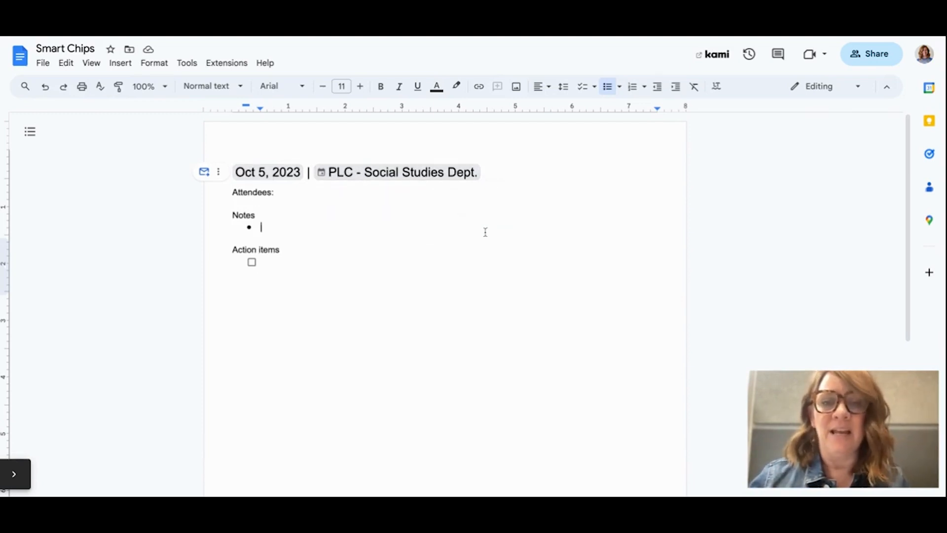
{"action": "mouse_move", "coordinate": [447, 175]}
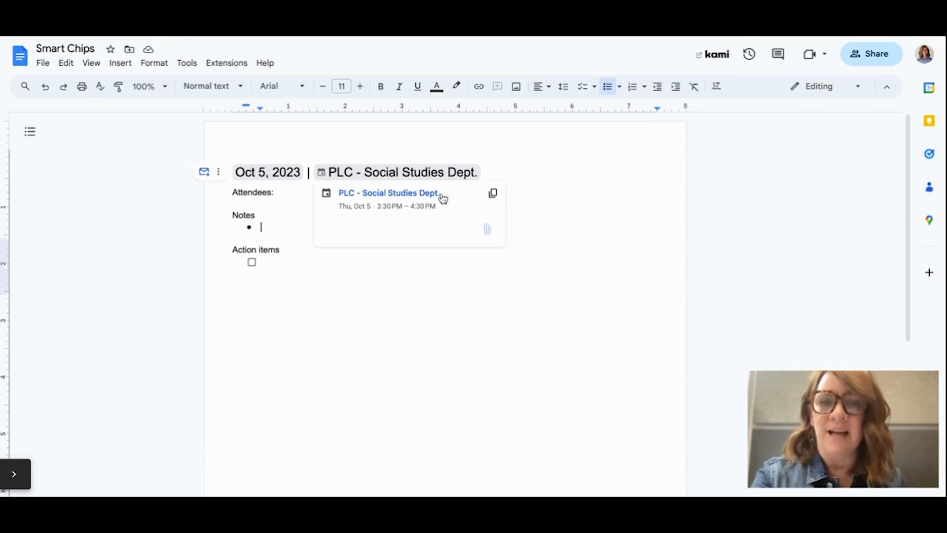
Add two colleagues as people chips on the line below Attendees
{"action": "left_click", "coordinate": [270, 206]}
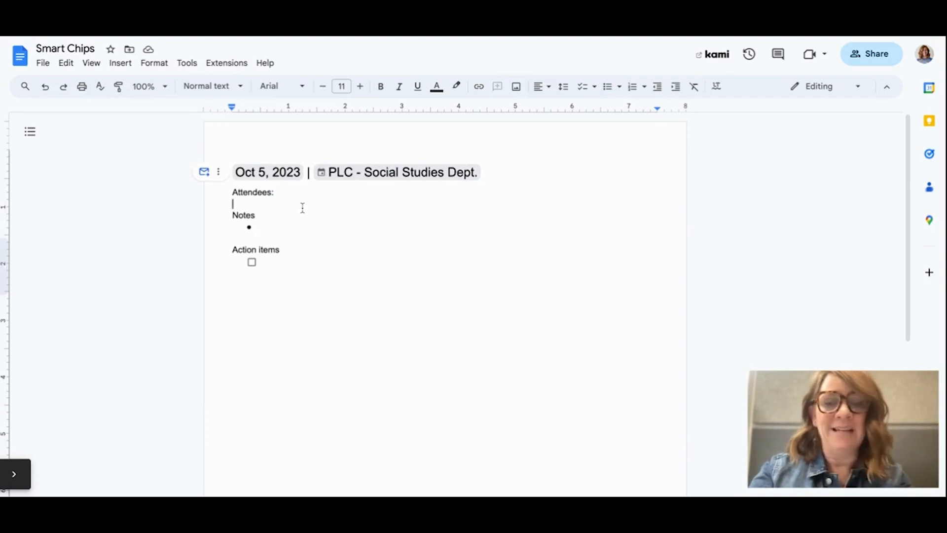
{"action": "type", "text": "@ala"}
{"action": "key", "text": "Return"}
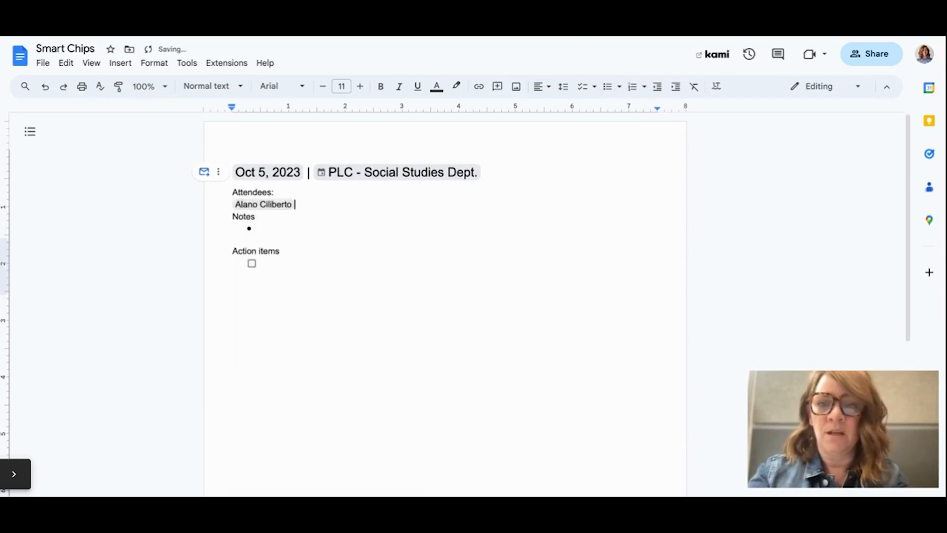
{"action": "type", "text": "@ang"}
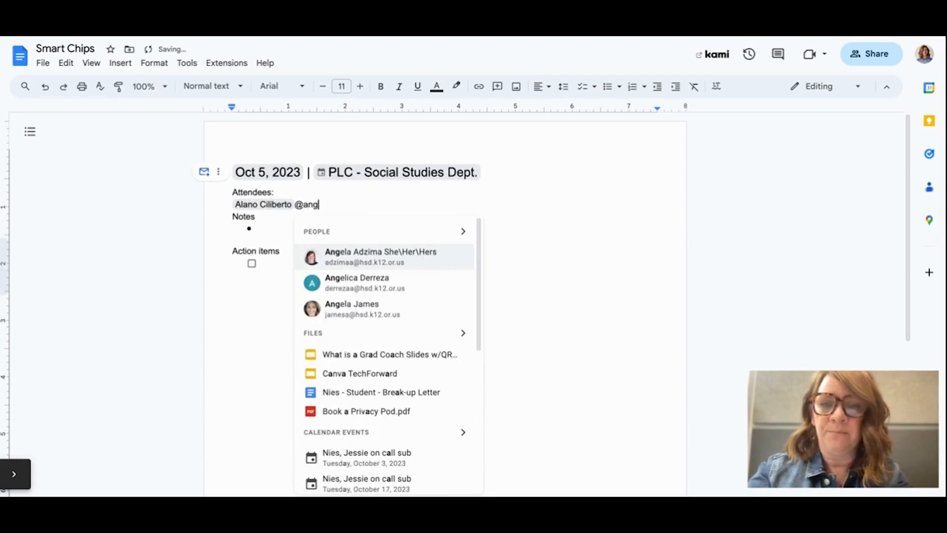
{"action": "key", "text": "Return"}
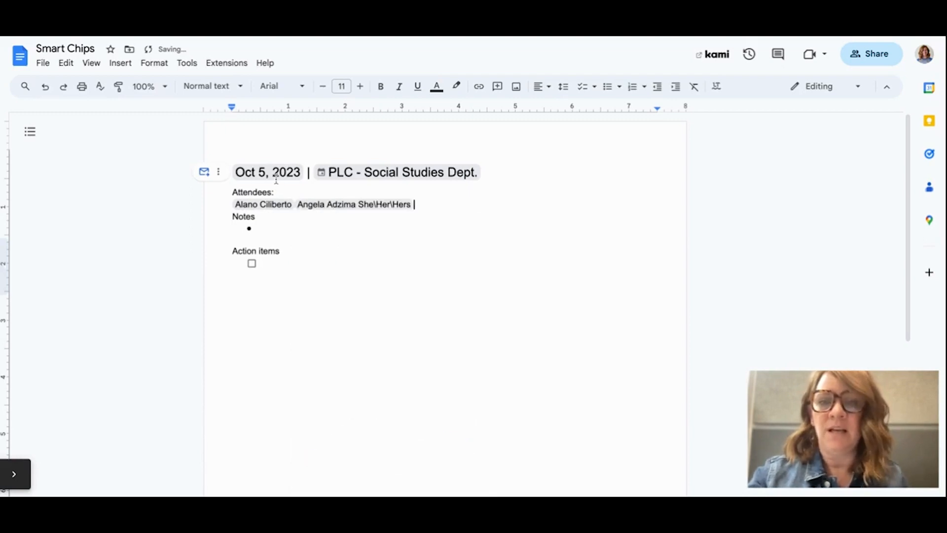
Preview both attendees' contact cards and examine the second attendee's detailed view, including recent interactions and shared files
{"action": "mouse_move", "coordinate": [275, 210]}
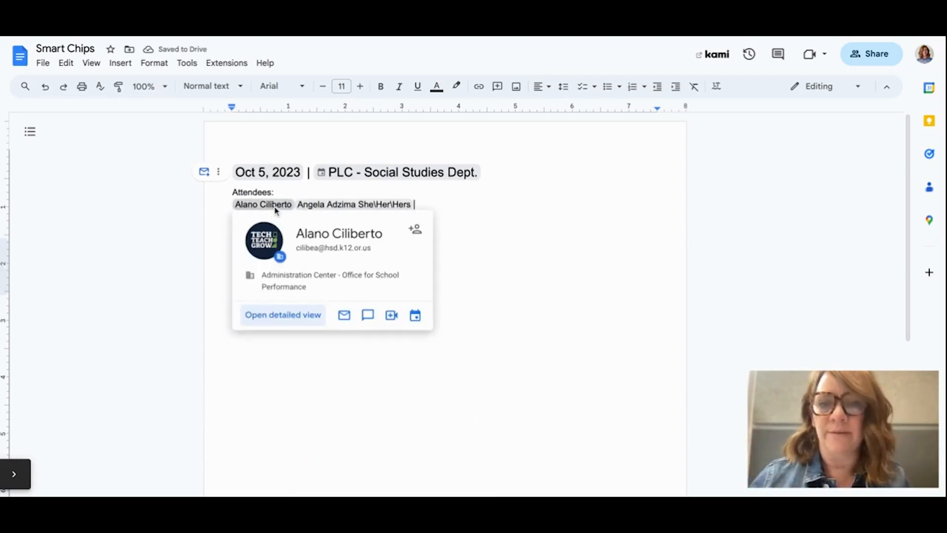
{"action": "mouse_move", "coordinate": [334, 207]}
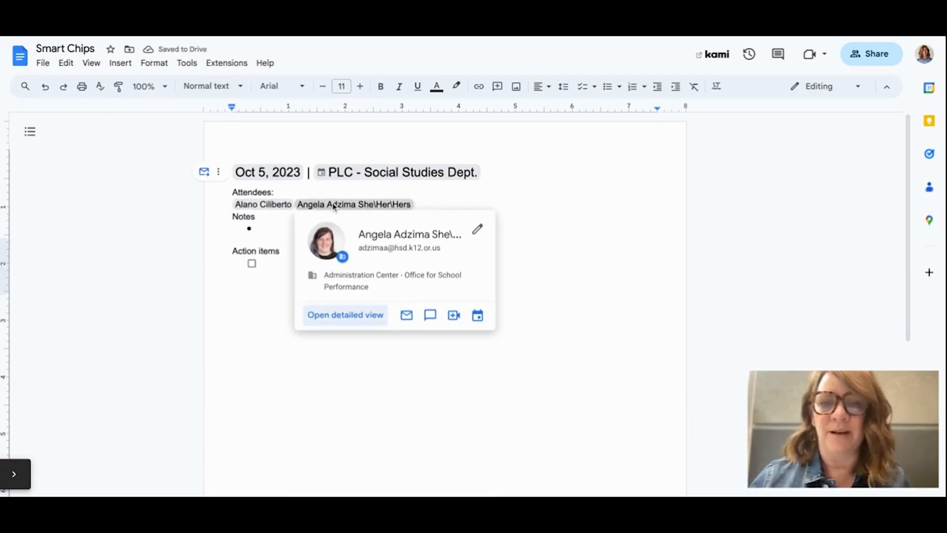
{"action": "left_click", "coordinate": [344, 315]}
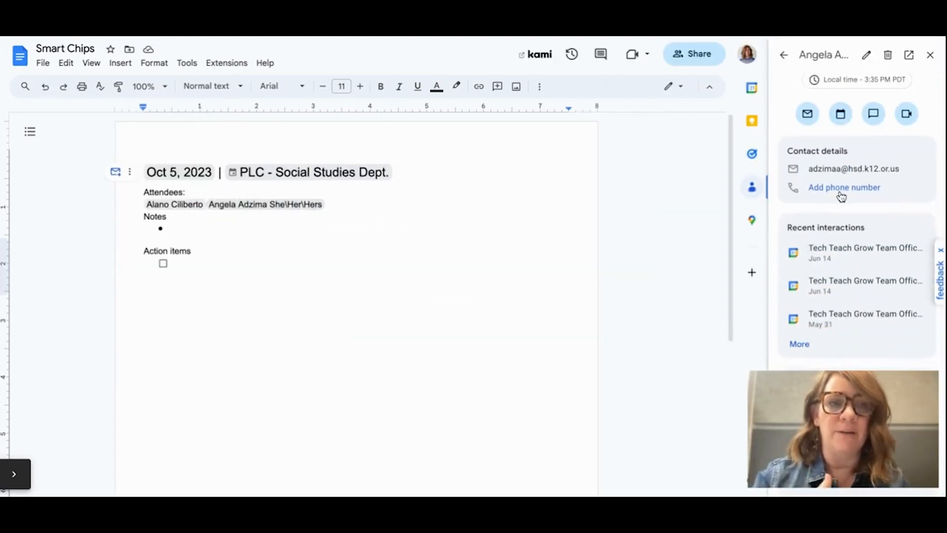
{"action": "scroll", "coordinate": [842, 196], "scroll_direction": "down", "scroll_amount": 1}
{"action": "scroll", "coordinate": [843, 197], "scroll_direction": "down", "scroll_amount": 3}
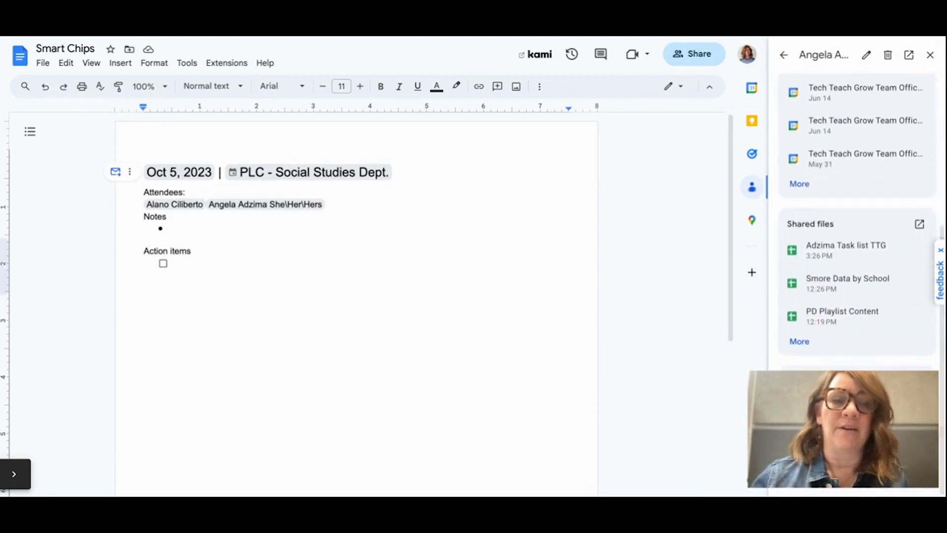
{"action": "scroll", "coordinate": [842, 207], "scroll_direction": "up", "scroll_amount": 1}
{"action": "scroll", "coordinate": [857, 197], "scroll_direction": "up", "scroll_amount": 3}
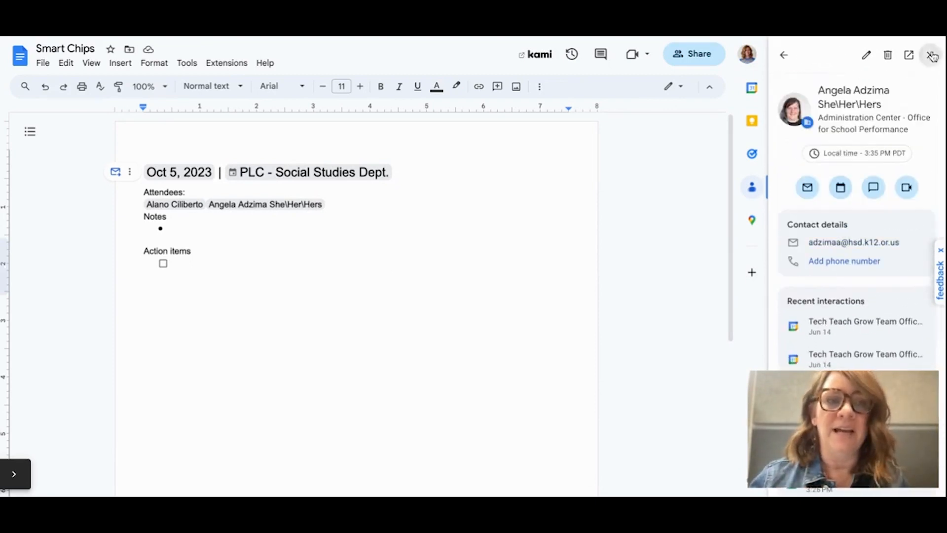
{"action": "left_click", "coordinate": [930, 54]}
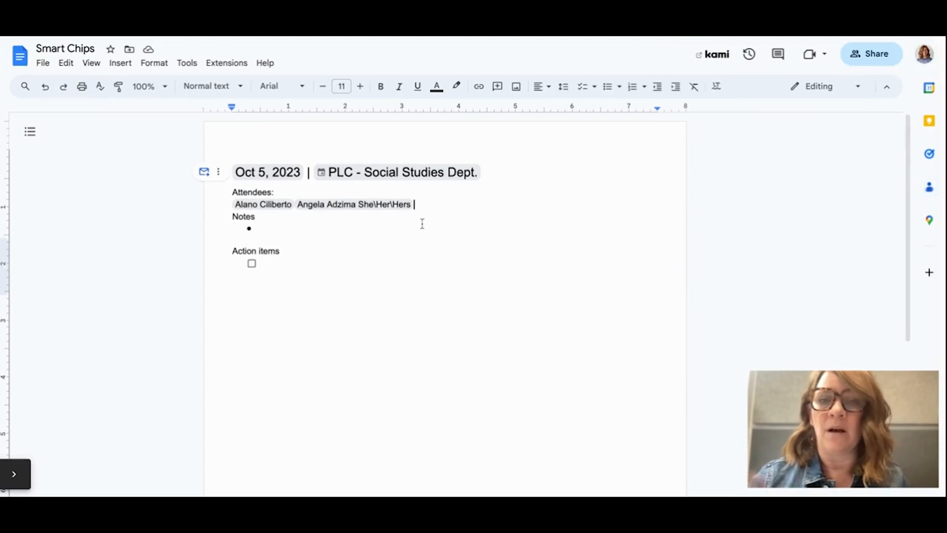
Try out a running stopwatch chip in the Notes bullet and delete it
{"action": "left_click", "coordinate": [285, 227]}
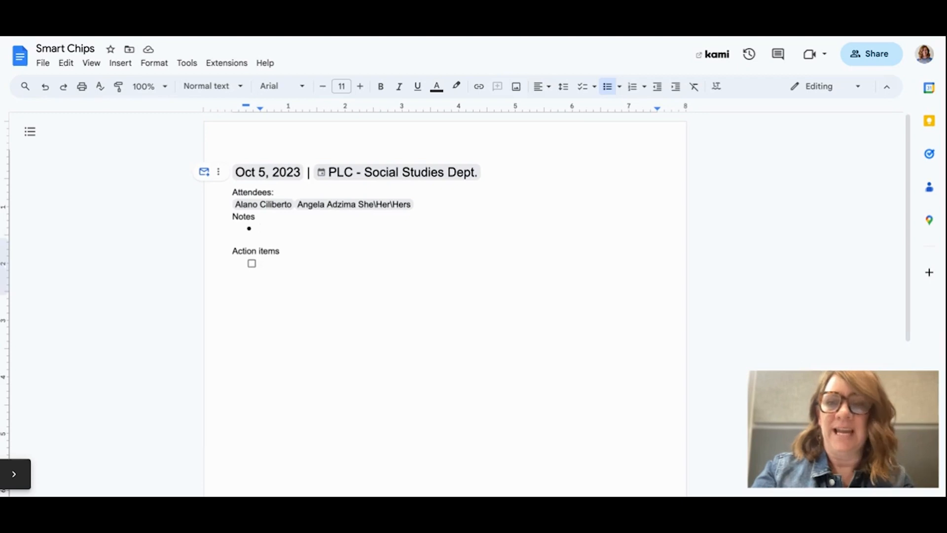
{"action": "type", "text": "@stop"}
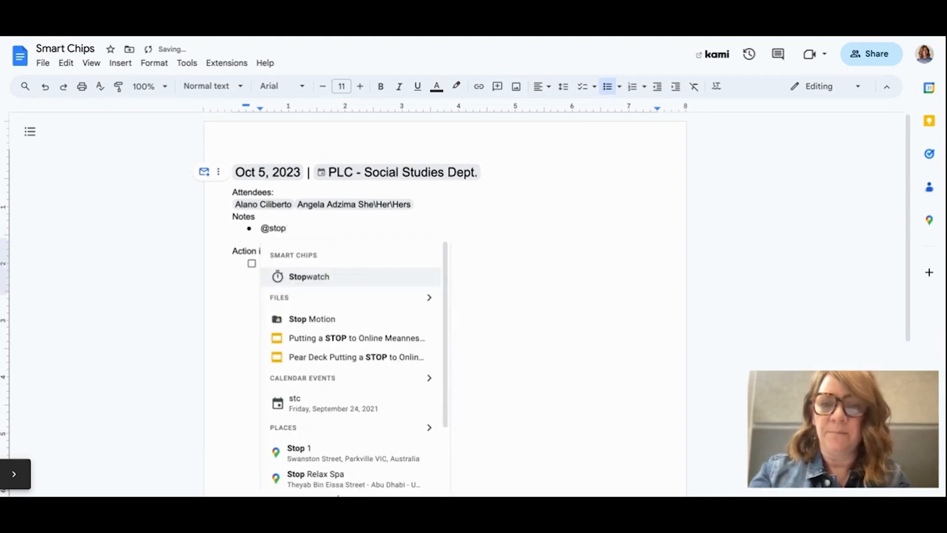
{"action": "key", "text": "Return"}
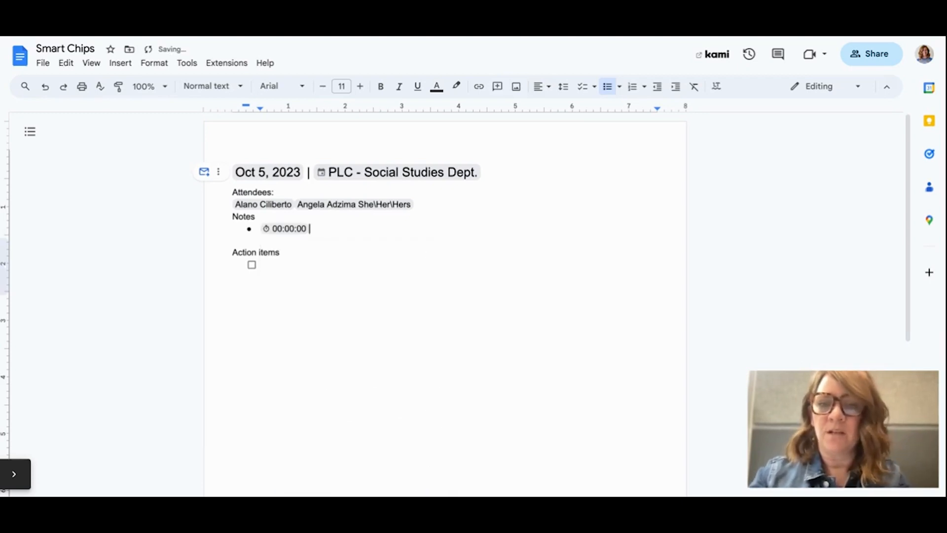
{"action": "mouse_move", "coordinate": [285, 233]}
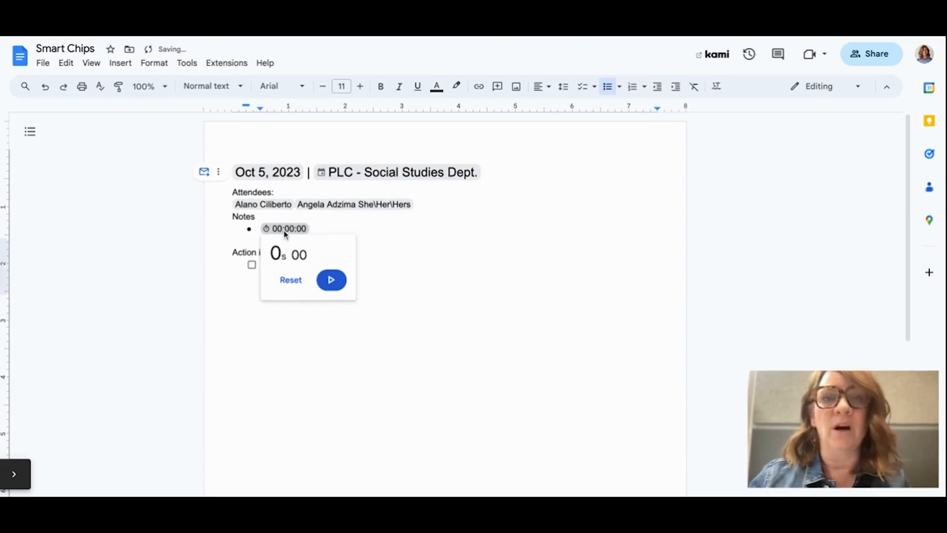
{"action": "left_click", "coordinate": [331, 281]}
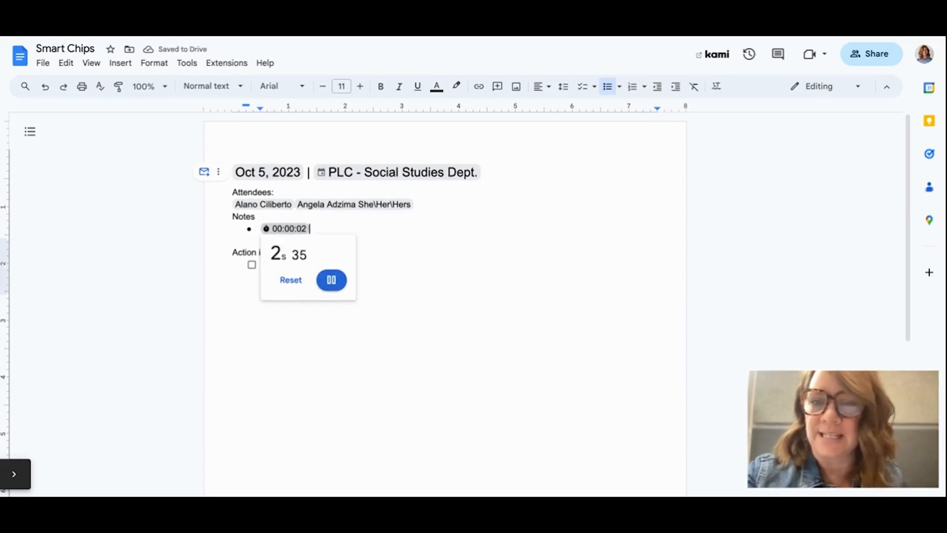
{"action": "left_click", "coordinate": [302, 280]}
{"action": "key", "text": "BackSpace"}
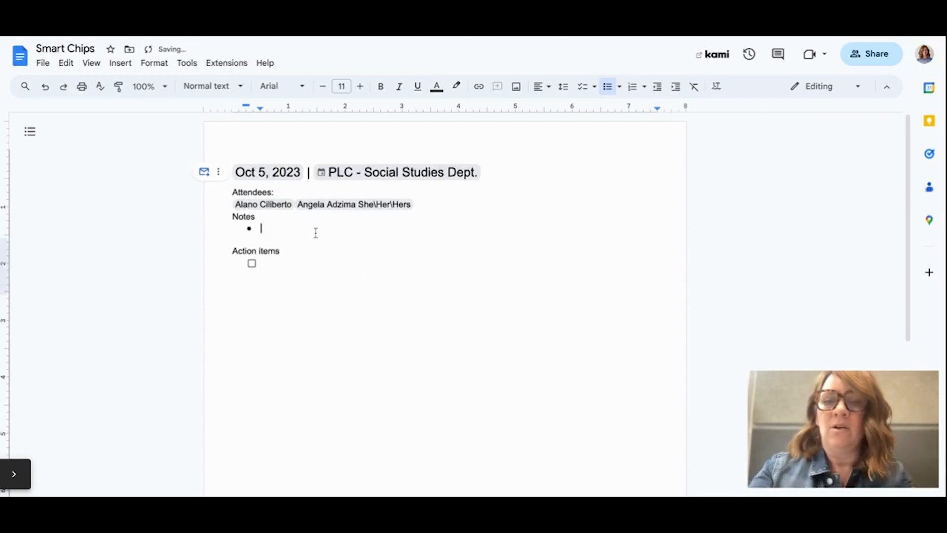
Try out a running 2 minute timer chip in the Notes bullet and delete it
{"action": "type", "text": "@"}
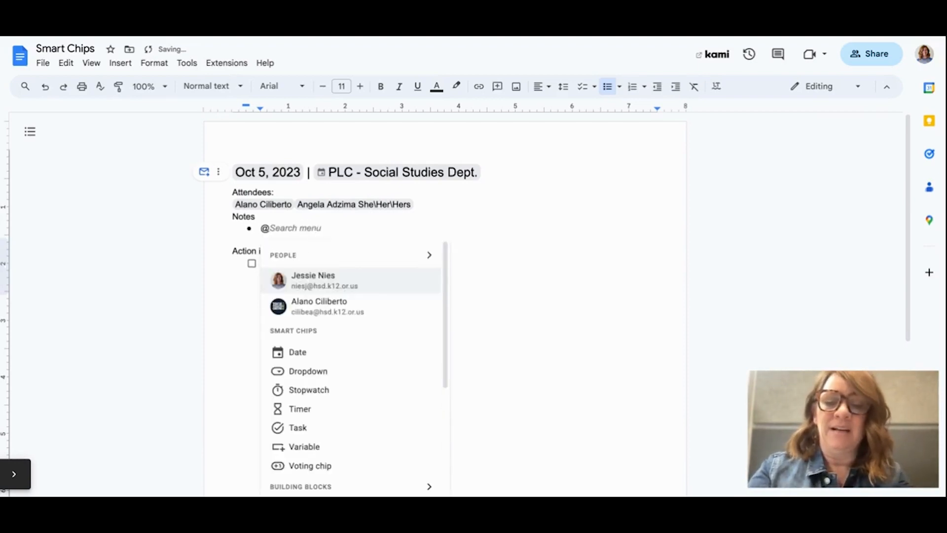
{"action": "type", "text": "timer"}
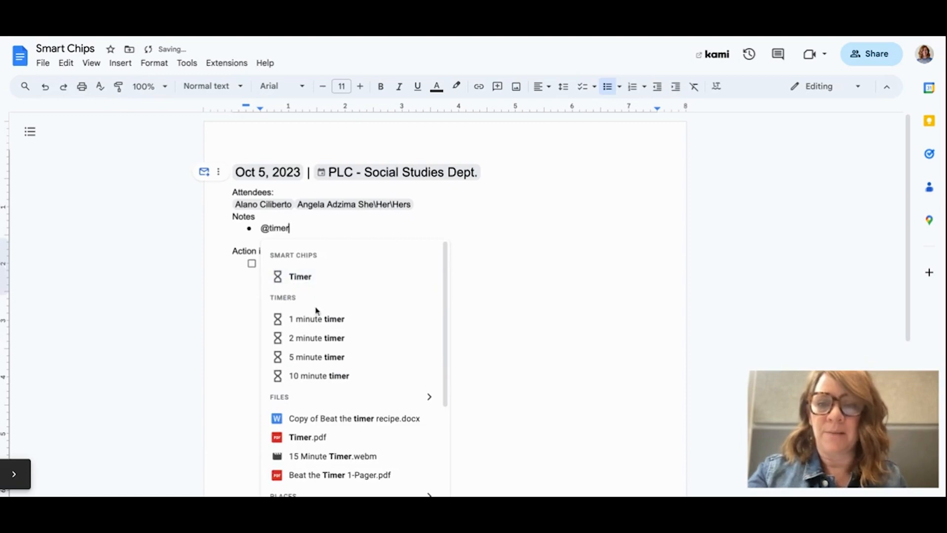
{"action": "left_click", "coordinate": [310, 341]}
{"action": "mouse_move", "coordinate": [277, 234]}
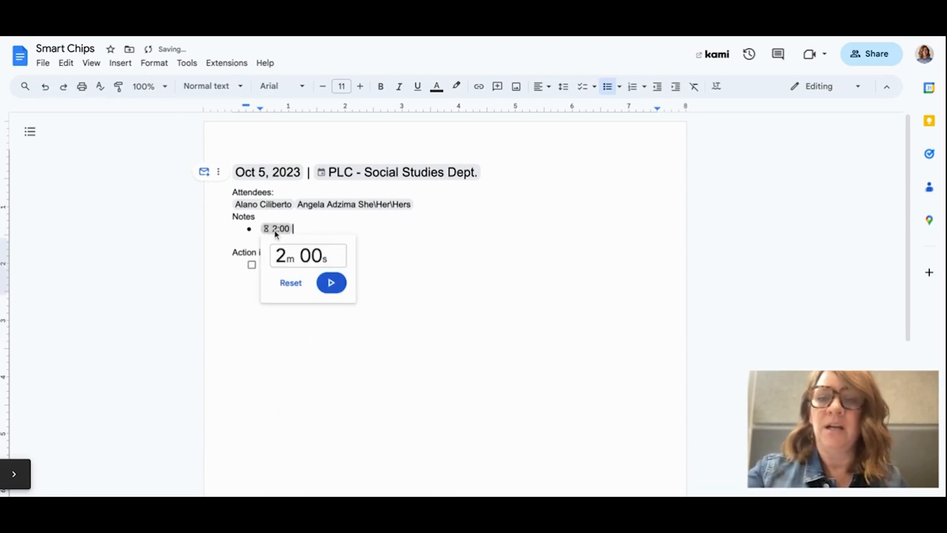
{"action": "left_click", "coordinate": [332, 283]}
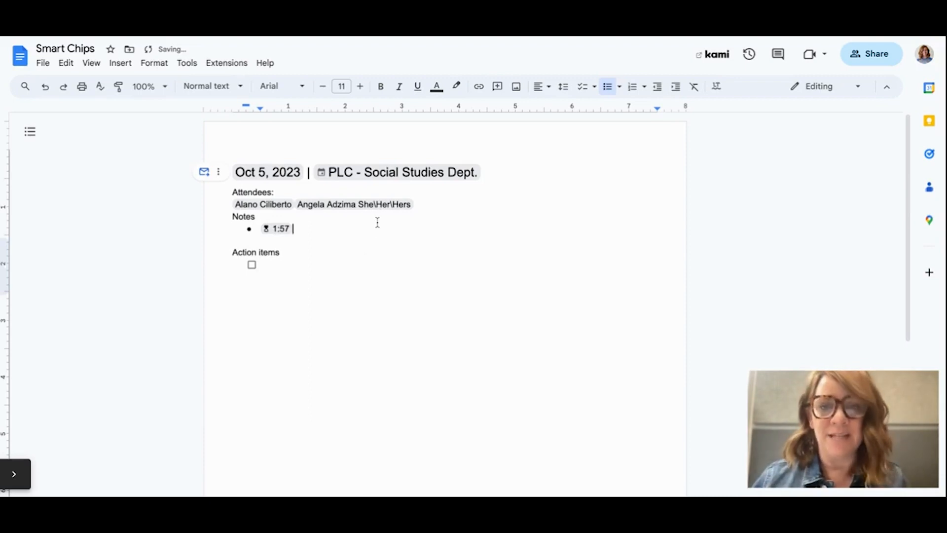
{"action": "key", "text": "BackSpace"}
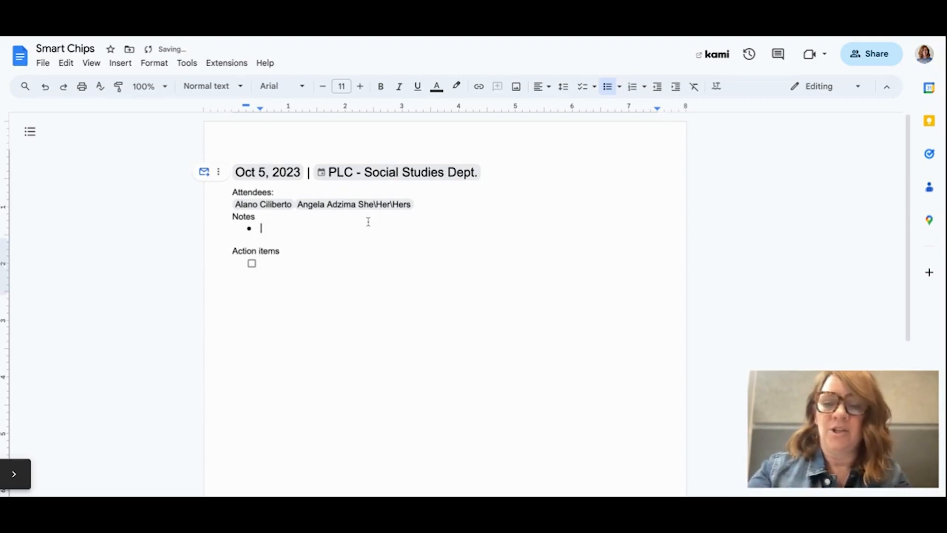
Insert a custom voting chip with the pizza emoji in the Notes bullet, and try casting and withdrawing a vote
{"action": "type", "text": "@voting"}
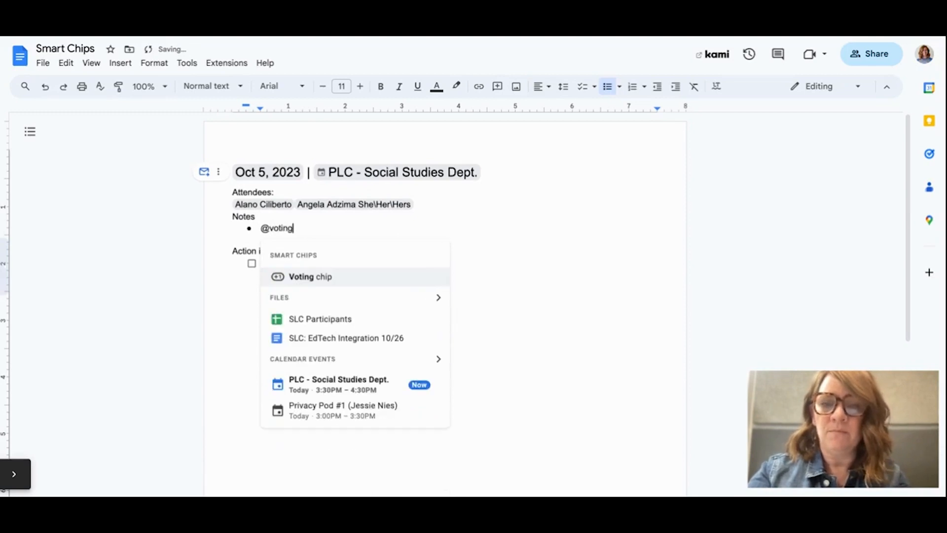
{"action": "left_click", "coordinate": [339, 276]}
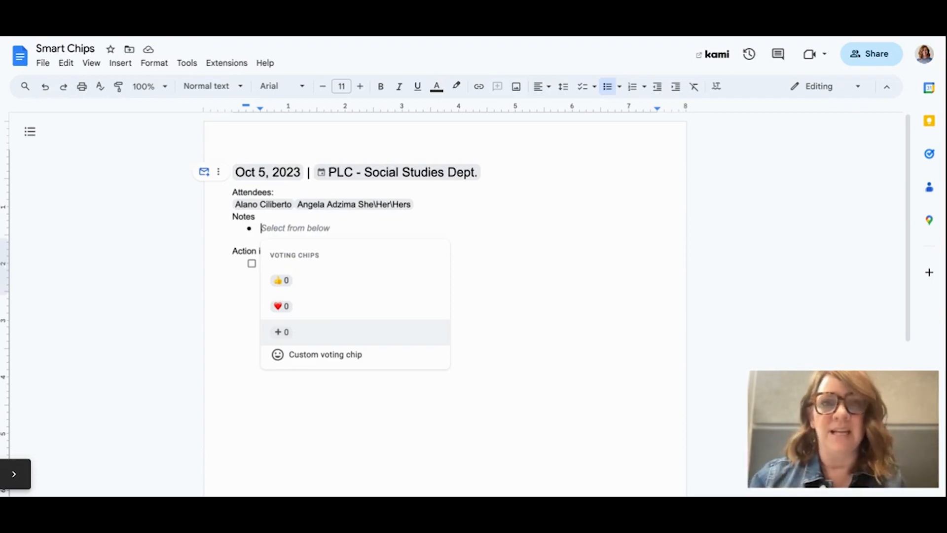
{"action": "left_click", "coordinate": [288, 359]}
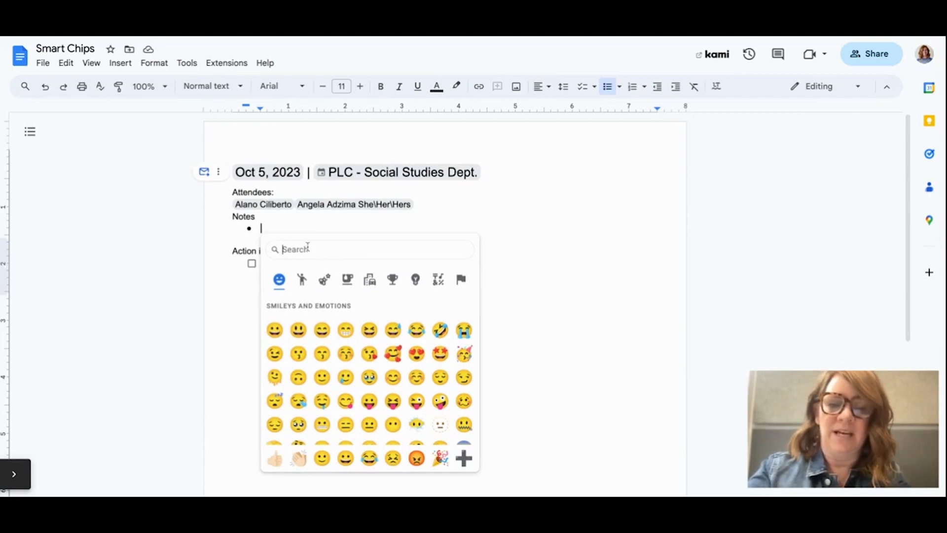
{"action": "type", "text": "pizz"}
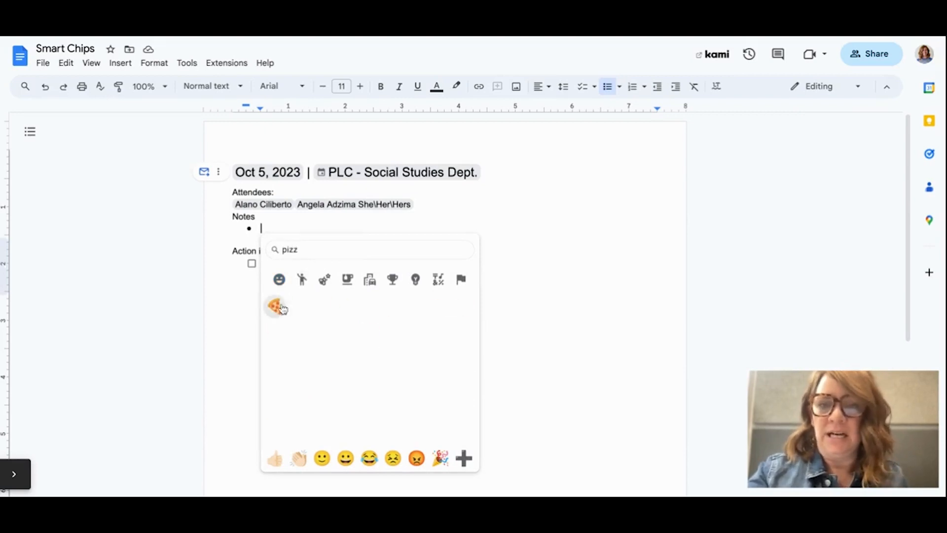
{"action": "left_click", "coordinate": [278, 306]}
{"action": "left_click", "coordinate": [271, 233]}
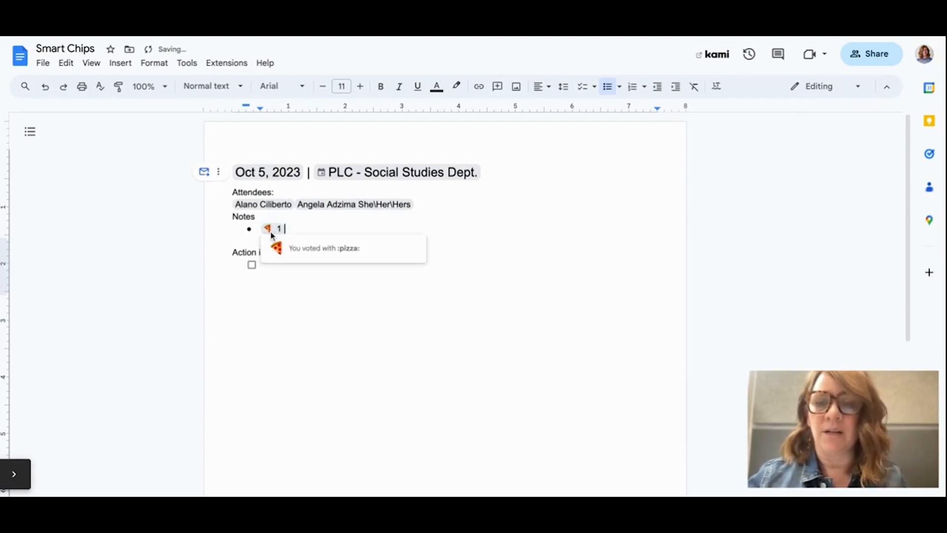
{"action": "left_click", "coordinate": [271, 233]}
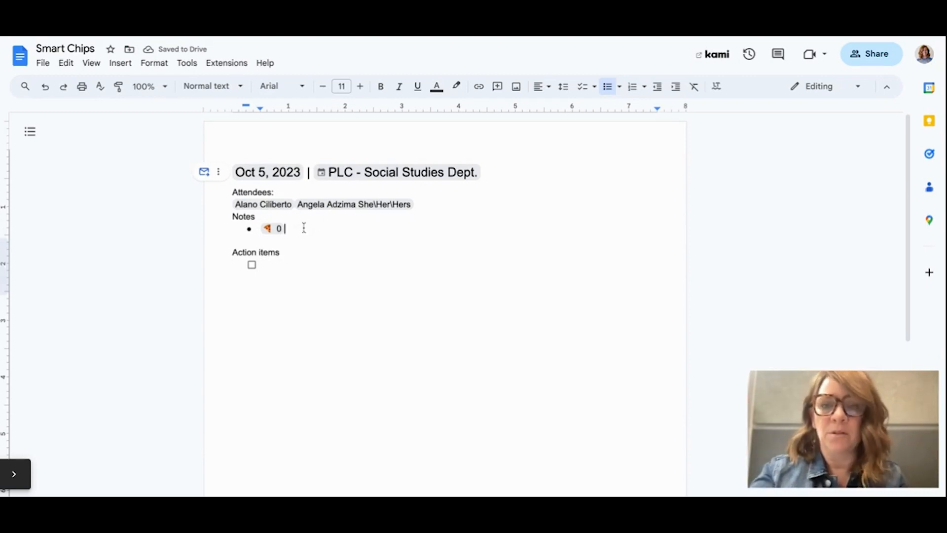
Add a second Notes bullet with a custom voting chip, using the stuffed flatbread emoji from a search for "food"
{"action": "key", "text": "Return"}
{"action": "type", "text": "@voting"}
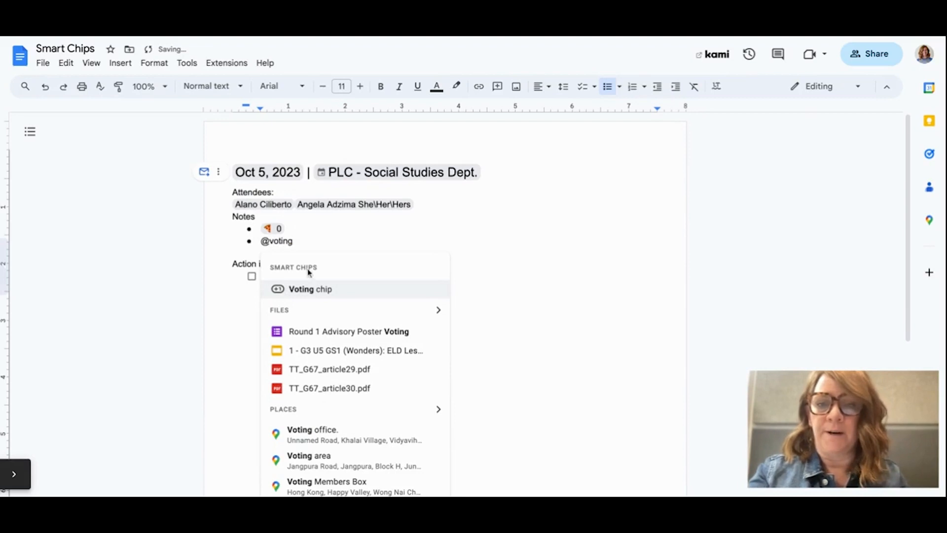
{"action": "left_click", "coordinate": [309, 290]}
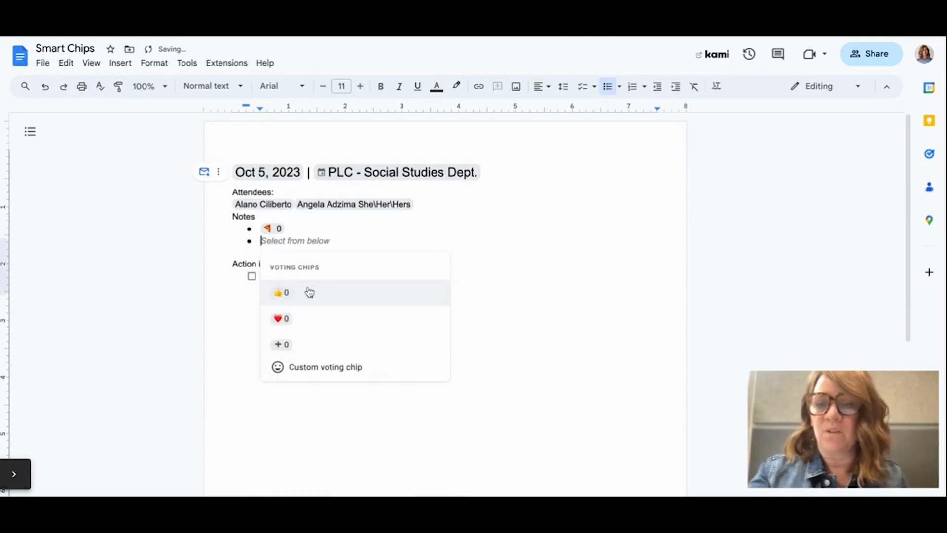
{"action": "left_click", "coordinate": [306, 368]}
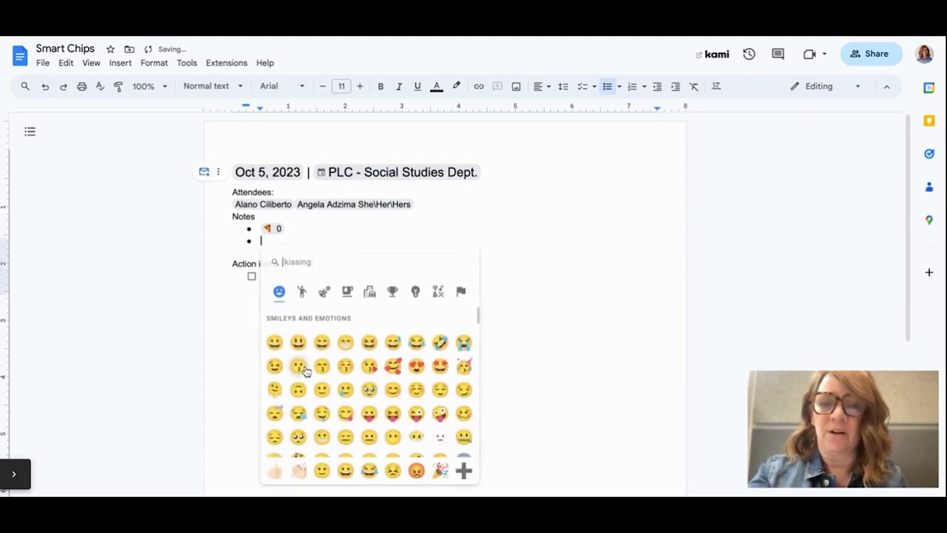
{"action": "left_click", "coordinate": [315, 263]}
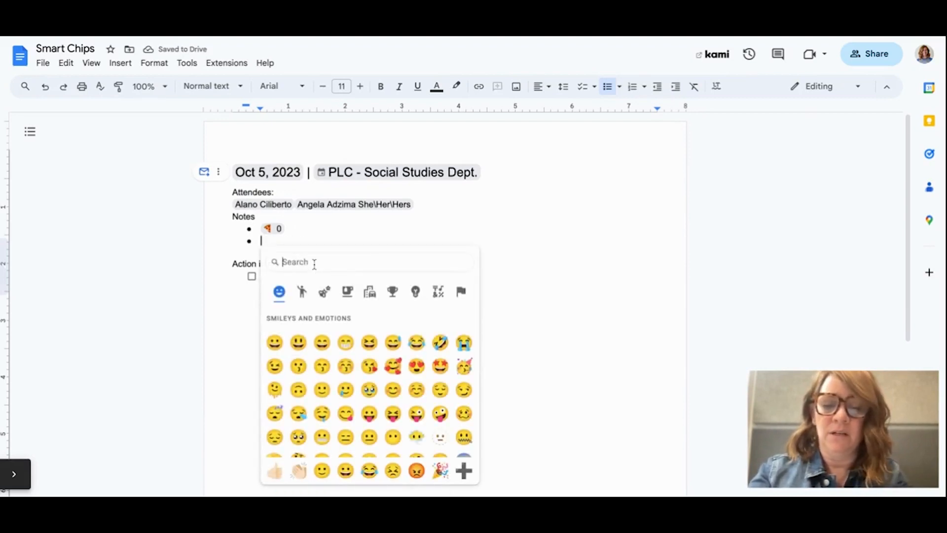
{"action": "type", "text": "food"}
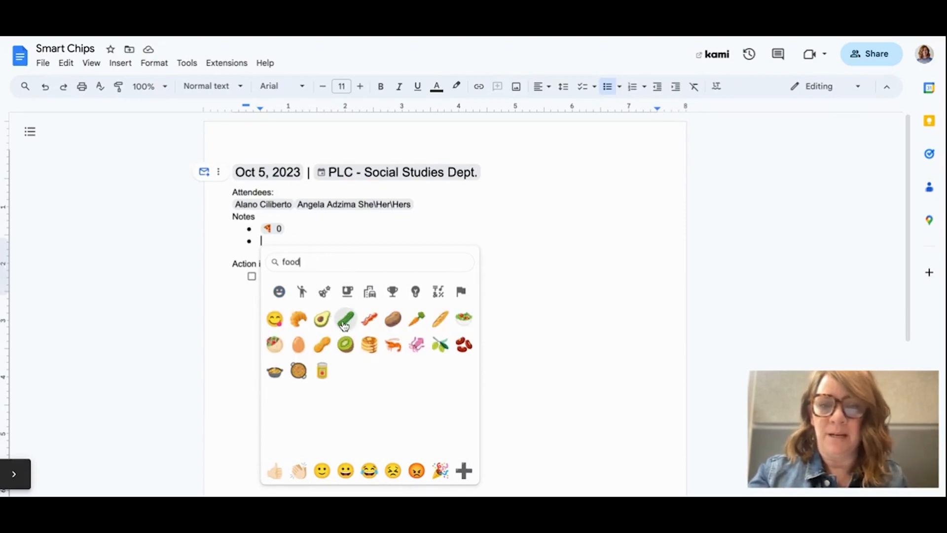
{"action": "left_click", "coordinate": [275, 344]}
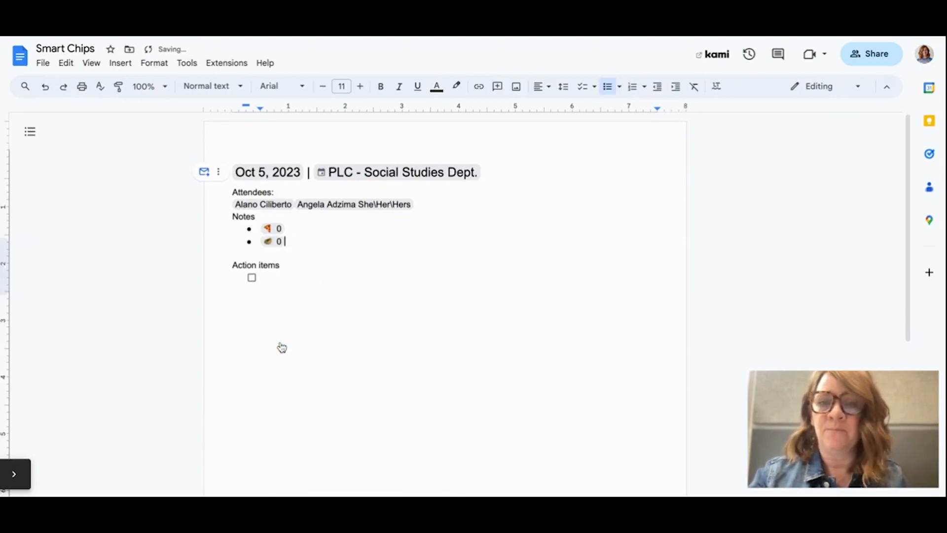
Cast a vote on both the flatbread and pizza chips, and delete both voting chips along with the second bullet
{"action": "left_click", "coordinate": [270, 242]}
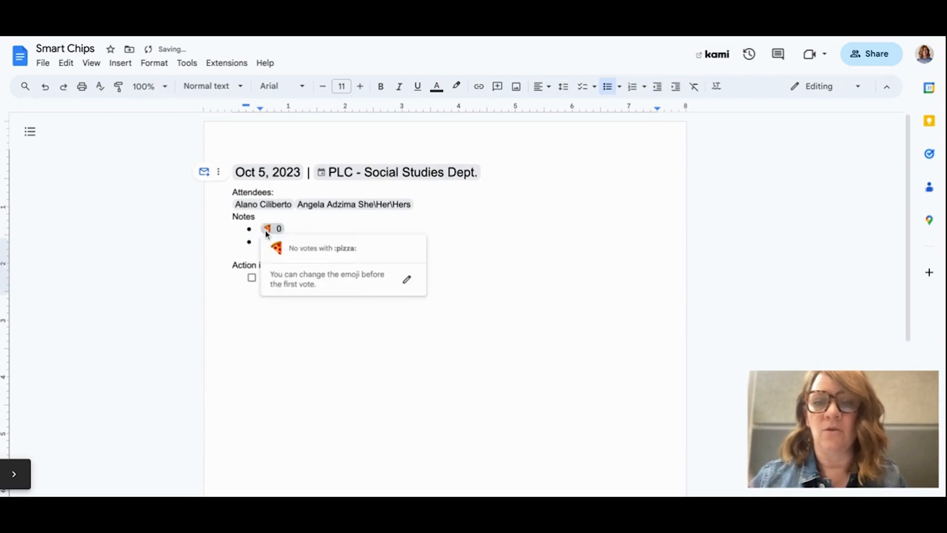
{"action": "left_click", "coordinate": [267, 230]}
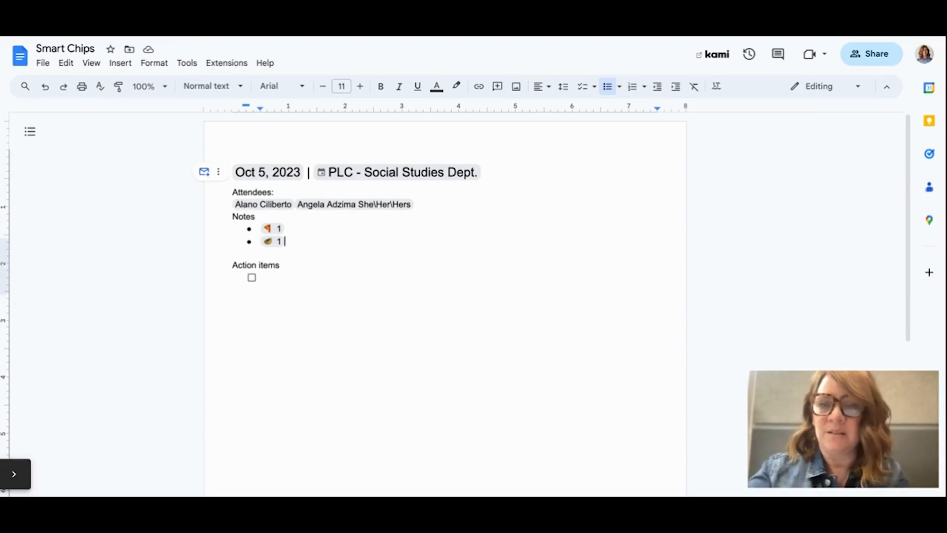
{"action": "key", "text": "BackSpace"}
{"action": "key", "text": "BackSpace"}
{"action": "key", "text": "BackSpace"}
{"action": "key", "text": "BackSpace"}
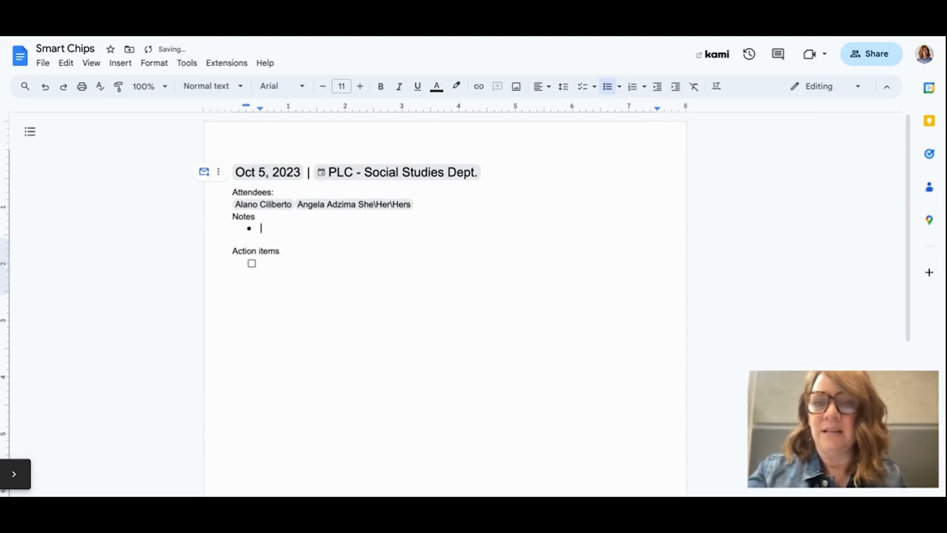
Insert a file chip for VATT+Framework+&+Reflection+Download.pdf in the Notes bullet by searching for "vatt"
{"action": "type", "text": "@"}
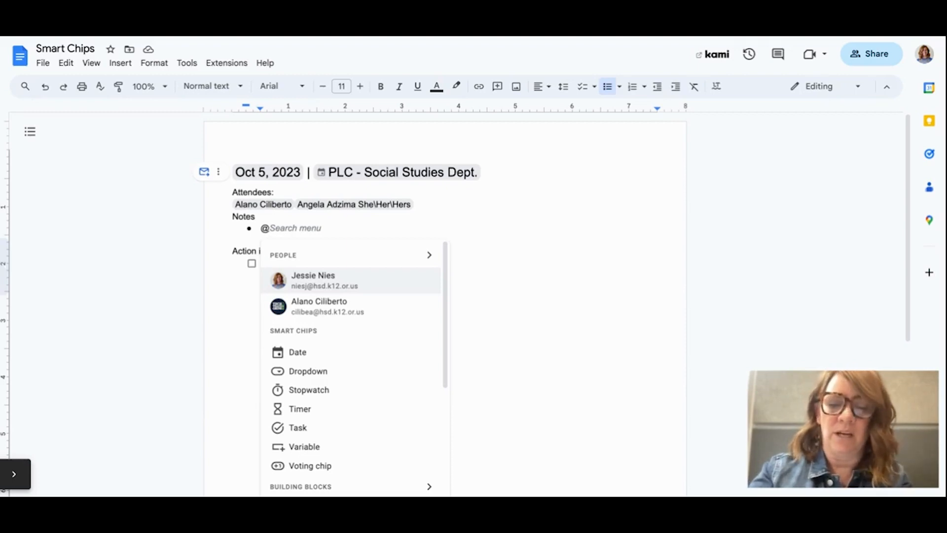
{"action": "type", "text": "vatt"}
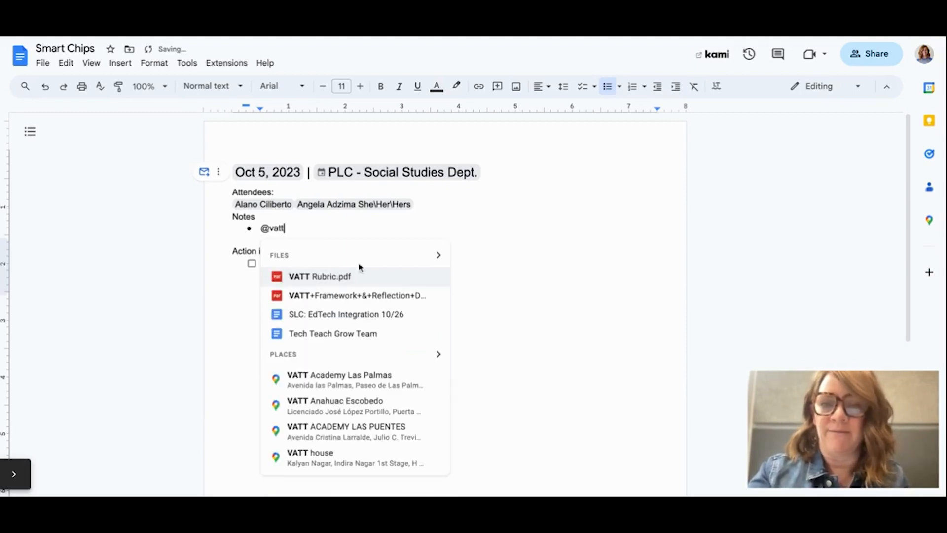
{"action": "left_click", "coordinate": [351, 295]}
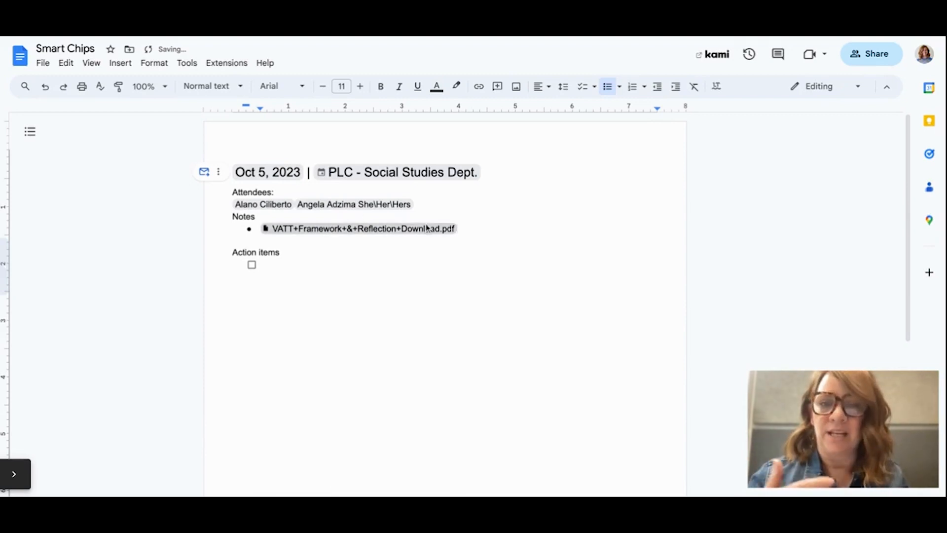
{"action": "mouse_move", "coordinate": [412, 234]}
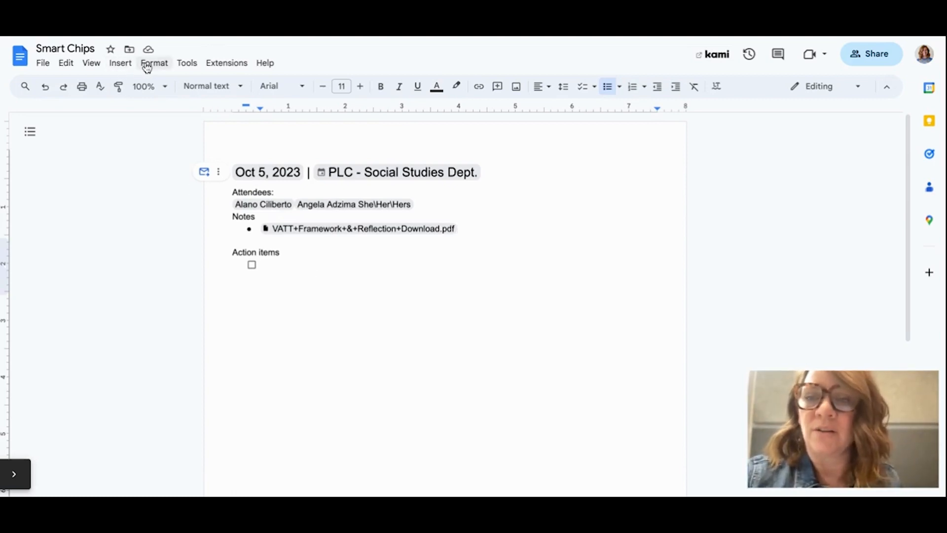
Examine the smart chip types available for insertion and close the list without adding one
{"action": "left_click", "coordinate": [125, 65]}
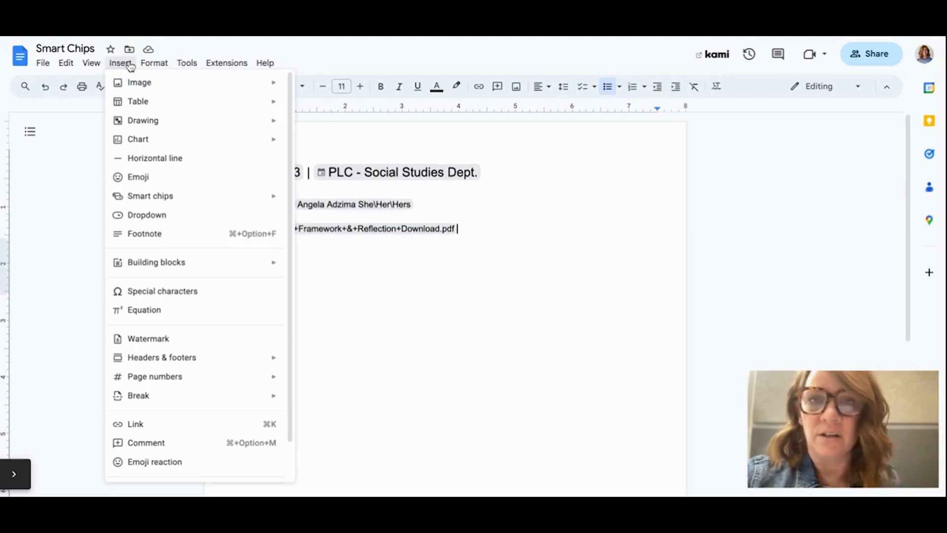
{"action": "mouse_move", "coordinate": [156, 198]}
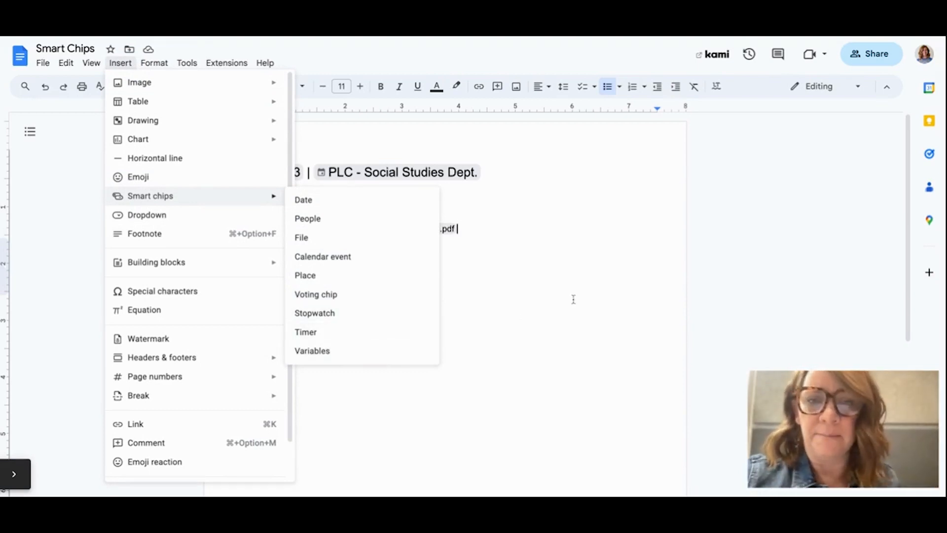
{"action": "left_click", "coordinate": [738, 260]}
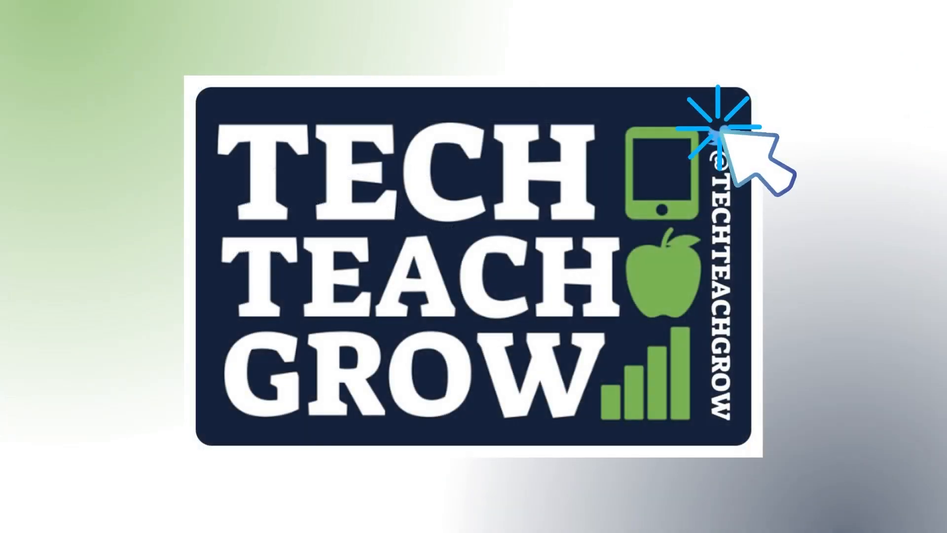